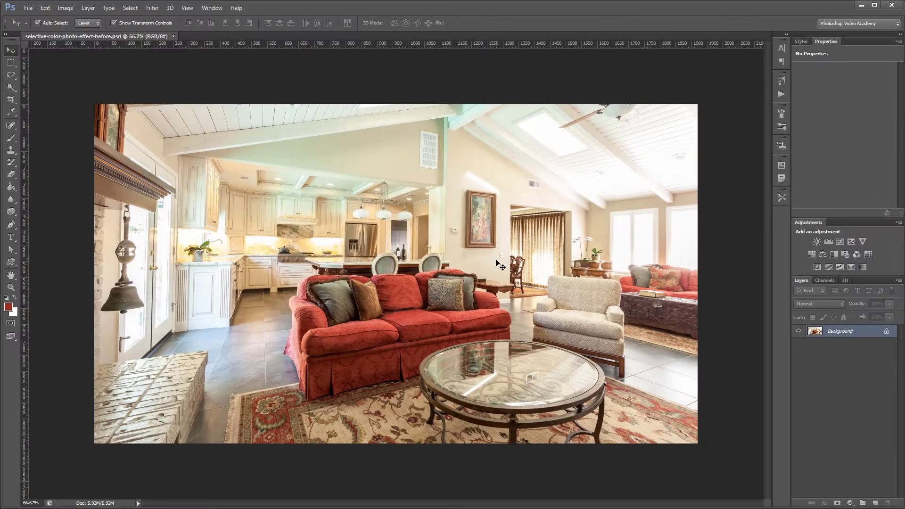
- Select the red couch with Color Range by sampling several of its shades
{"action": "left_click", "coordinate": [409, 290]}
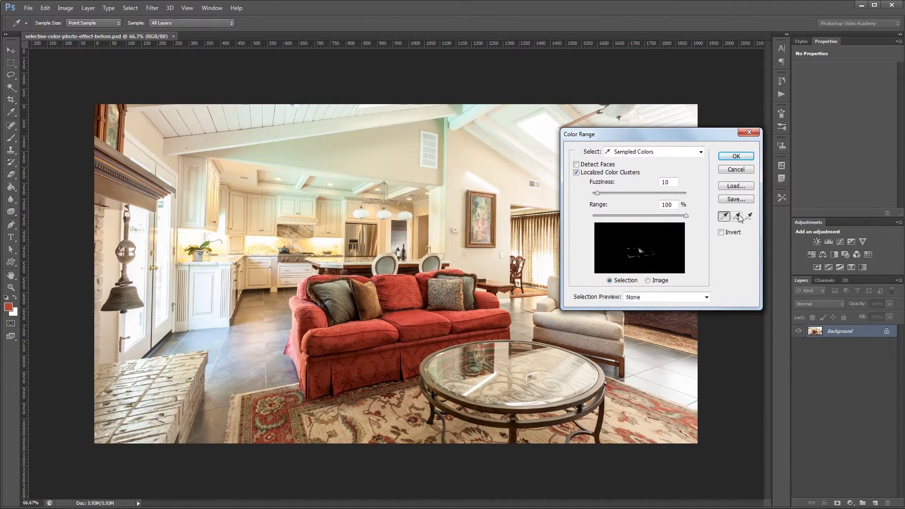
{"action": "left_click", "coordinate": [415, 300], "text": "shift"}
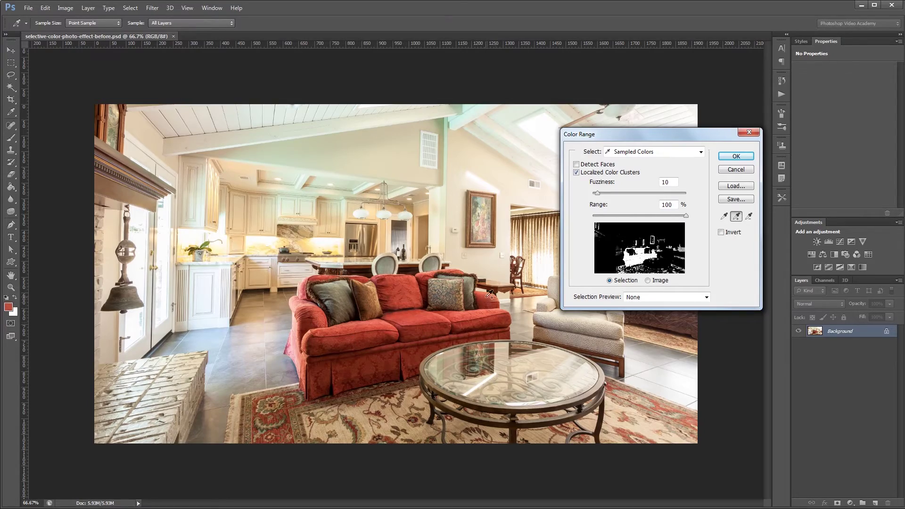
{"action": "left_click", "coordinate": [411, 362]}
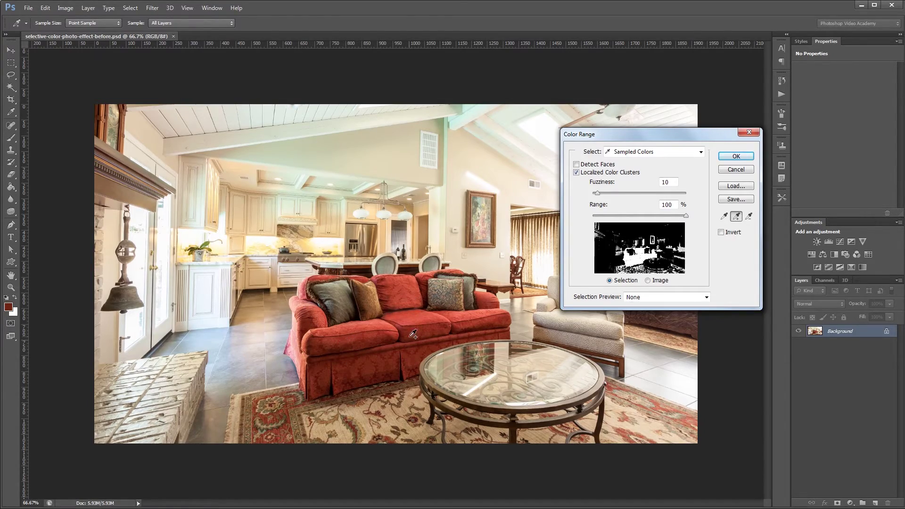
- Add a Black & White layer with an inverted mask, plus Hue/Saturation at +100 saturation
{"action": "key", "text": "Return"}
{"action": "left_click", "coordinate": [835, 254]}
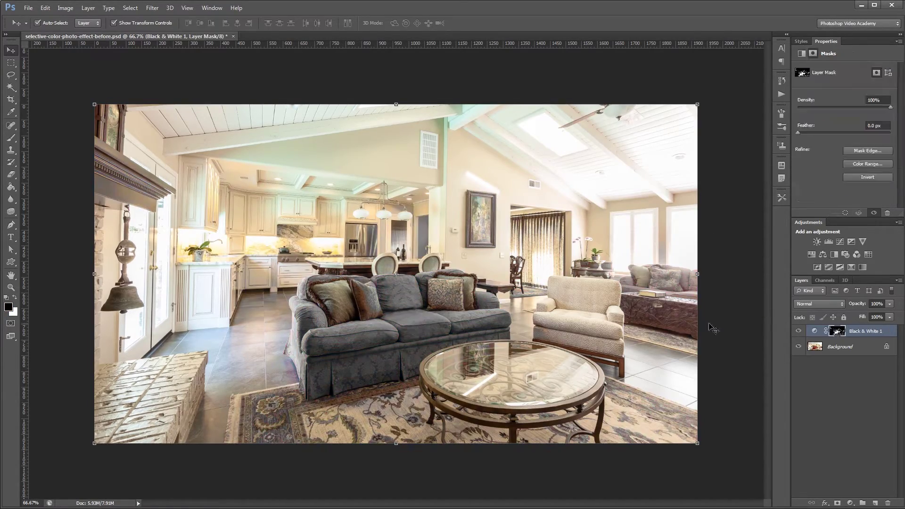
{"action": "key", "text": "ctrl+i"}
{"action": "left_click", "coordinate": [811, 254]}
{"action": "left_click_drag", "start_coordinate": [843, 124], "coordinate": [892, 126]}
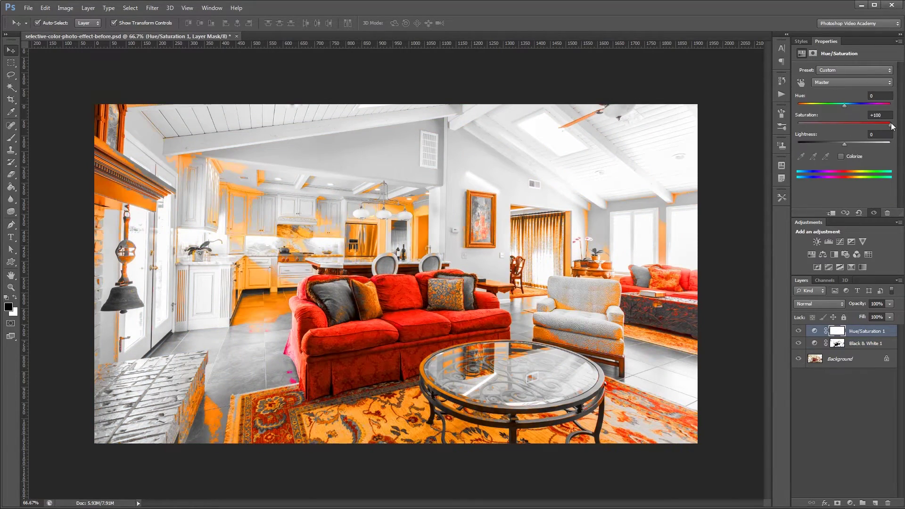
- Paint white on the Black & White mask over orange spill on the kitchen, rug and pillows
{"action": "left_click", "coordinate": [836, 343]}
{"action": "key", "text": "b"}
{"action": "key", "text": "x"}
{"action": "mouse_move", "coordinate": [202, 212]}
{"action": "left_mouse_down"}
{"action": "mouse_move", "coordinate": [191, 411]}
{"action": "mouse_move", "coordinate": [256, 384]}
{"action": "left_mouse_up"}
{"action": "scroll", "coordinate": [256, 383], "scroll_direction": "up", "scroll_amount": 5}
{"action": "left_click_drag", "start_coordinate": [353, 212], "coordinate": [424, 319]}
{"action": "mouse_move", "coordinate": [495, 283]}
{"action": "left_mouse_down"}
{"action": "mouse_move", "coordinate": [549, 290]}
{"action": "mouse_move", "coordinate": [559, 212]}
{"action": "left_mouse_up"}
{"action": "left_click_drag", "start_coordinate": [282, 227], "coordinate": [297, 297]}
{"action": "scroll", "coordinate": [297, 296], "scroll_direction": "down", "scroll_amount": 5}
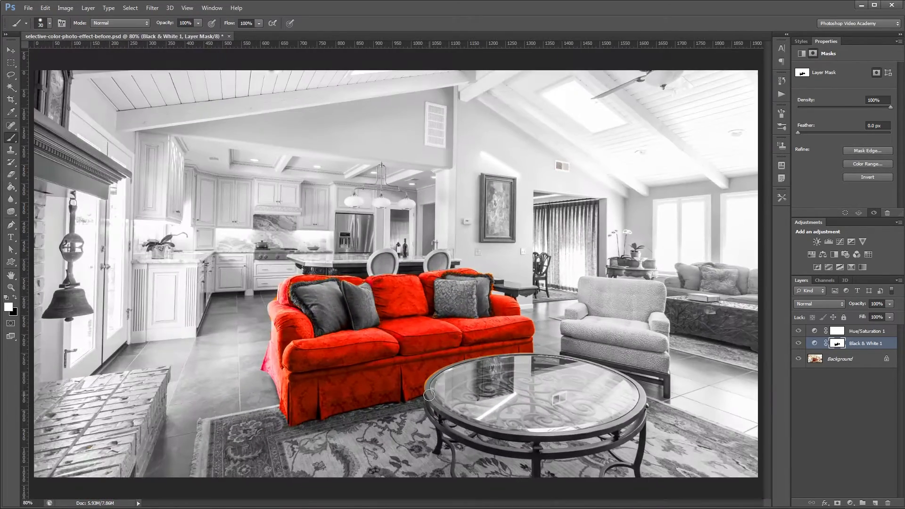
- Toggle the Hue/Saturation layer to compare, then shift its hue to turn the couch blue
{"action": "left_click", "coordinate": [798, 331]}
{"action": "left_click", "coordinate": [837, 331]}
{"action": "mouse_move", "coordinate": [844, 105]}
{"action": "left_mouse_down"}
{"action": "mouse_move", "coordinate": [807, 105]}
{"action": "mouse_move", "coordinate": [826, 125]}
{"action": "left_mouse_up"}
- Apply a Gaussian Blur to the Black & White mask to soften the couch edges
{"action": "left_click", "coordinate": [837, 342]}
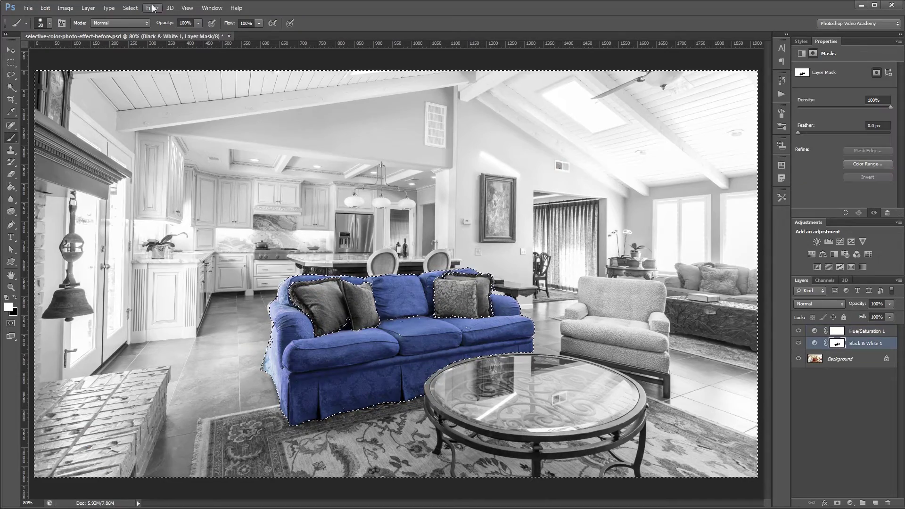
{"action": "left_click", "coordinate": [837, 343], "text": "ctrl"}
{"action": "key", "text": "ctrl+alt+f"}
{"action": "left_click", "coordinate": [499, 150]}
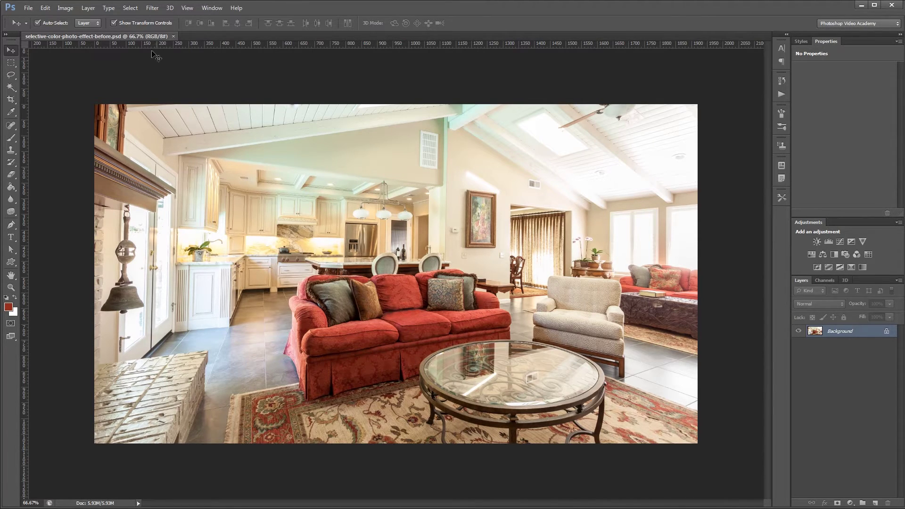
- Go to the Select menu to reach Color Range
{"action": "left_click", "coordinate": [131, 8]}
- Open Color Range, sample the couch's red and switch to the Add to Sample eyedropper
{"action": "left_click", "coordinate": [146, 89]}
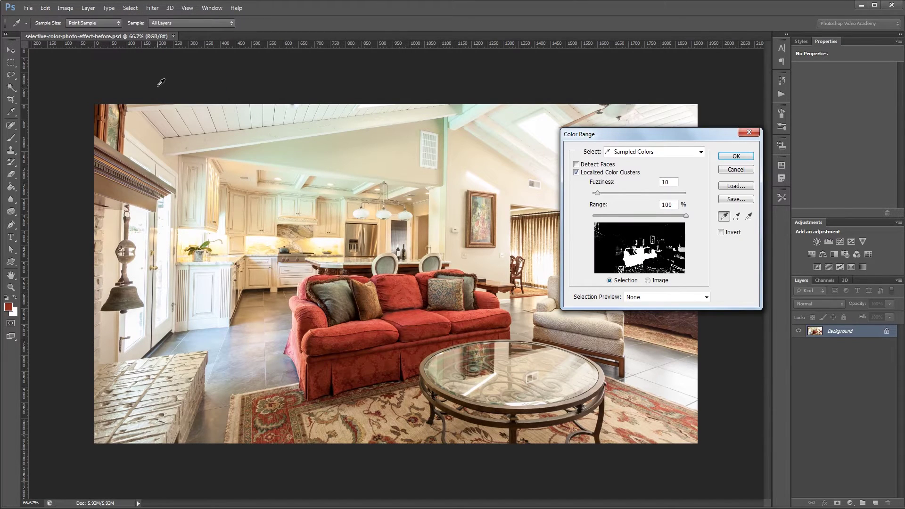
{"action": "left_click", "coordinate": [409, 290]}
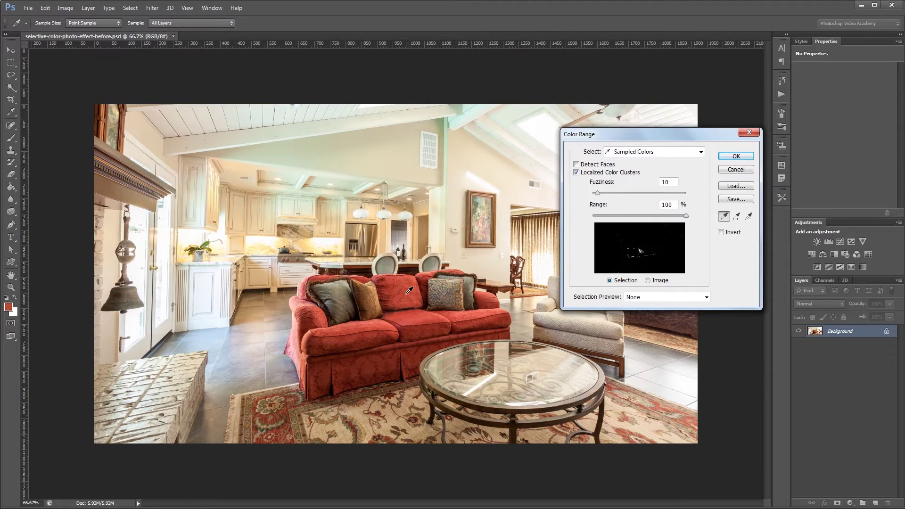
{"action": "left_click", "coordinate": [738, 217]}
- Add the couch's remaining shades to the sample, including the skirt, upper area and left side
{"action": "mouse_move", "coordinate": [357, 340]}
{"action": "left_mouse_down"}
{"action": "mouse_move", "coordinate": [501, 318]}
{"action": "mouse_move", "coordinate": [488, 327]}
{"action": "left_mouse_up"}
{"action": "mouse_move", "coordinate": [409, 292]}
{"action": "left_mouse_down"}
{"action": "mouse_move", "coordinate": [357, 363]}
{"action": "mouse_move", "coordinate": [312, 328]}
{"action": "mouse_move", "coordinate": [407, 292]}
{"action": "left_mouse_up"}
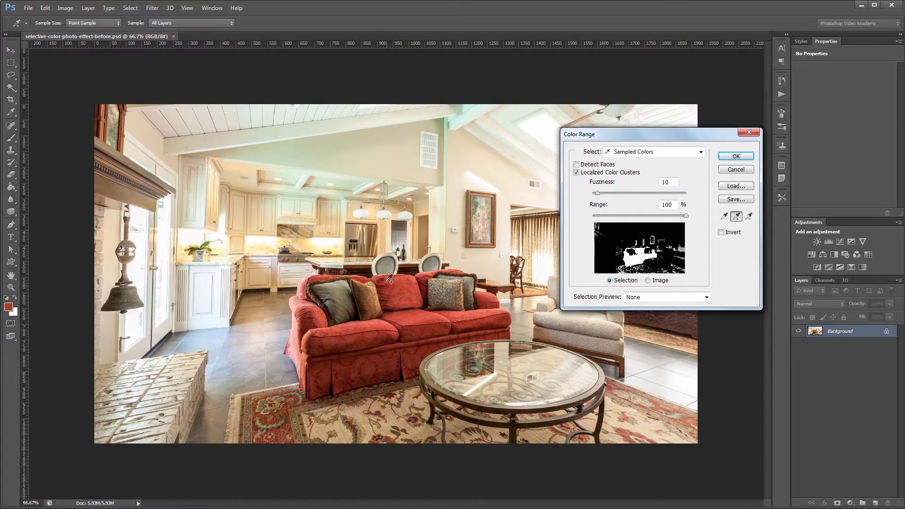
{"action": "left_click_drag", "start_coordinate": [389, 278], "coordinate": [441, 330]}
{"action": "mouse_move", "coordinate": [443, 330]}
{"action": "left_mouse_down"}
{"action": "mouse_move", "coordinate": [496, 298]}
{"action": "mouse_move", "coordinate": [429, 342]}
{"action": "left_mouse_up"}
{"action": "left_click_drag", "start_coordinate": [428, 342], "coordinate": [350, 366]}
{"action": "mouse_move", "coordinate": [645, 247]}
{"action": "left_mouse_down"}
{"action": "mouse_move", "coordinate": [635, 258]}
{"action": "mouse_move", "coordinate": [643, 248]}
{"action": "left_mouse_up"}
{"action": "left_click_drag", "start_coordinate": [434, 311], "coordinate": [355, 357]}
{"action": "left_click_drag", "start_coordinate": [320, 359], "coordinate": [291, 348]}
{"action": "left_click_drag", "start_coordinate": [291, 347], "coordinate": [310, 315]}
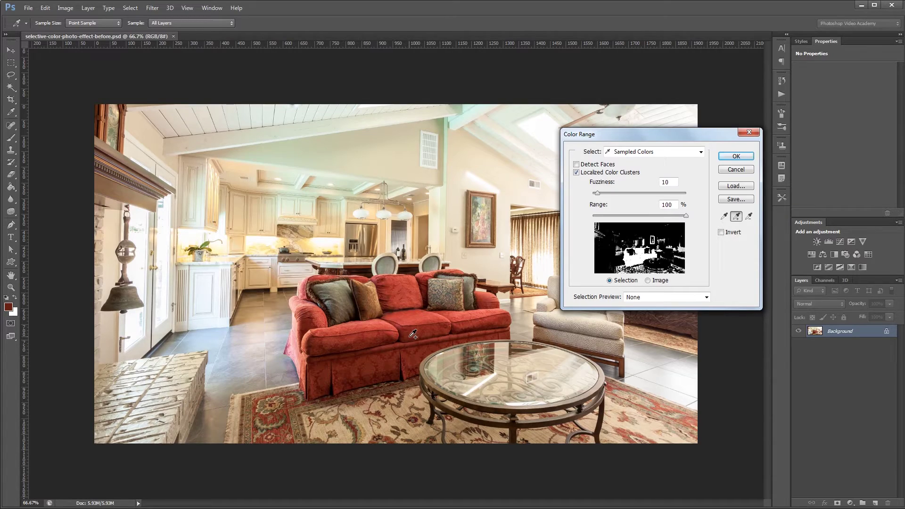
- Confirm the couch selection, then add a Black & White layer and invert its mask with Ctrl+I
{"action": "left_click", "coordinate": [736, 156]}
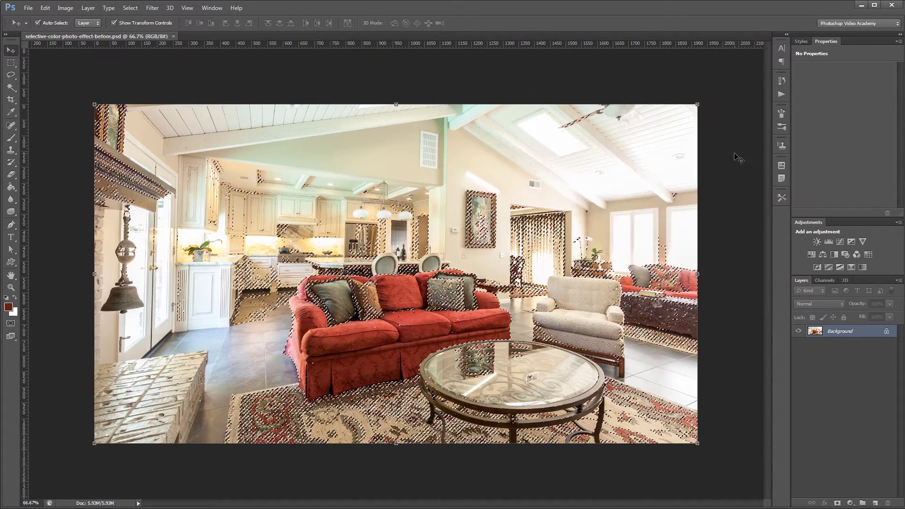
{"action": "left_click", "coordinate": [835, 256]}
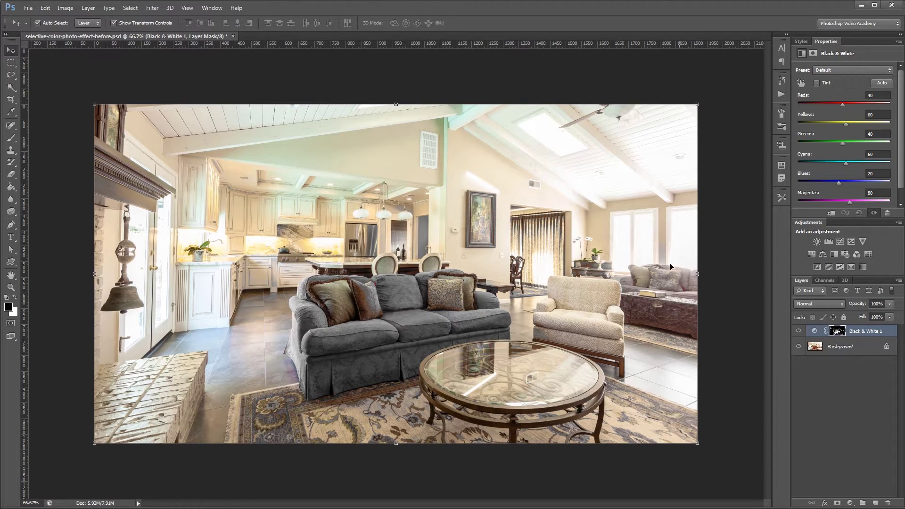
{"action": "left_click", "coordinate": [837, 332]}
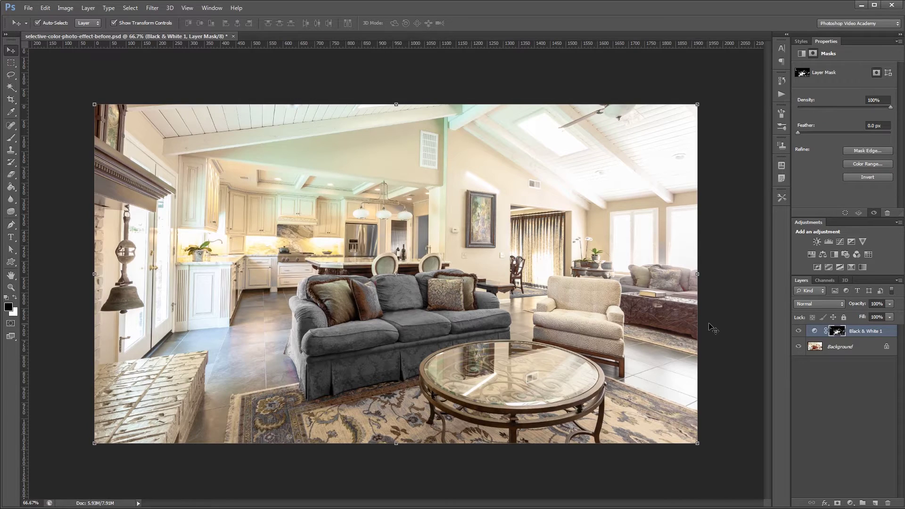
{"action": "key", "text": "ctrl+i"}
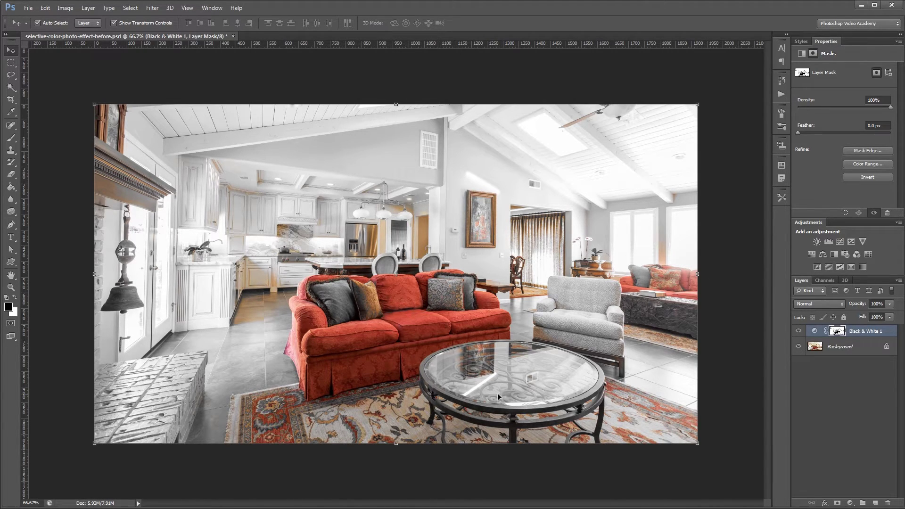
- Add a Hue/Saturation adjustment layer with Saturation raised to +100
{"action": "left_click", "coordinate": [811, 255]}
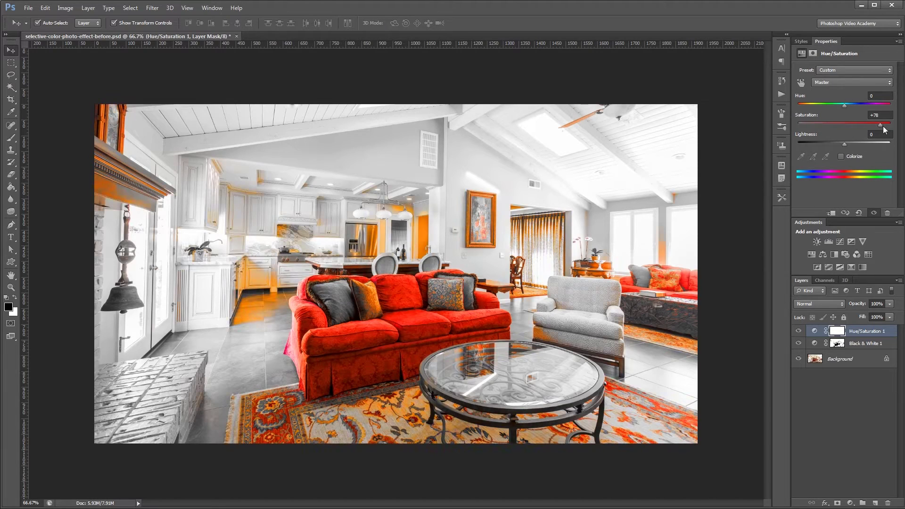
{"action": "left_click_drag", "start_coordinate": [850, 126], "coordinate": [902, 130]}
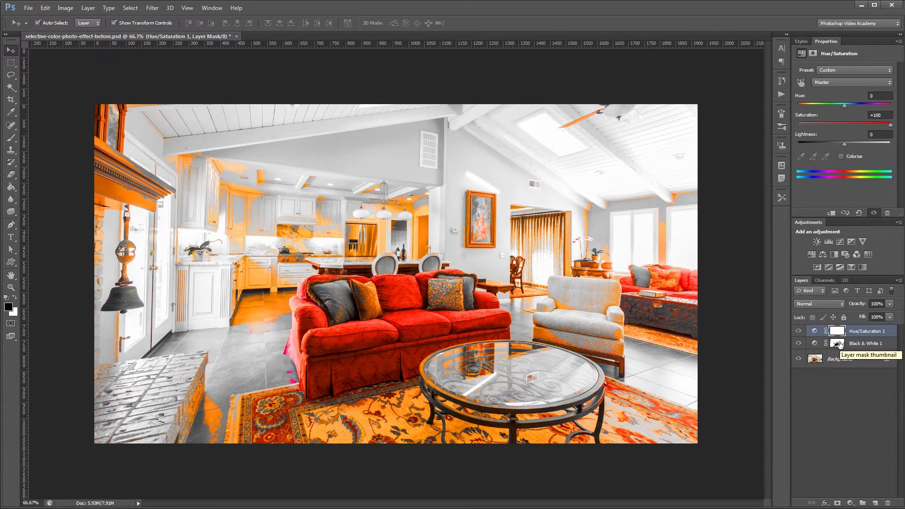
{"action": "left_click", "coordinate": [836, 344]}
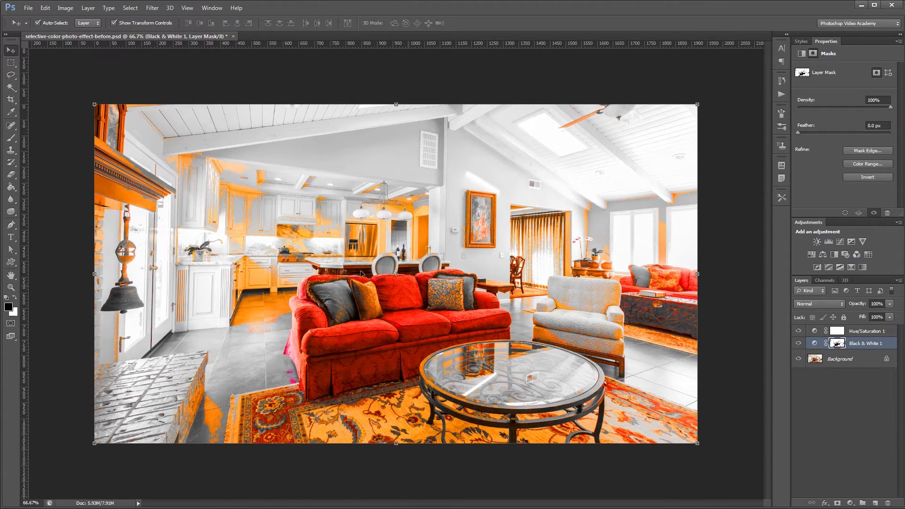
- With a white 175-px brush, paint orange off the cabinets, left wall, mantel, ceiling corner, brick and rug
{"action": "key", "text": "b"}
{"action": "key", "text": "x"}
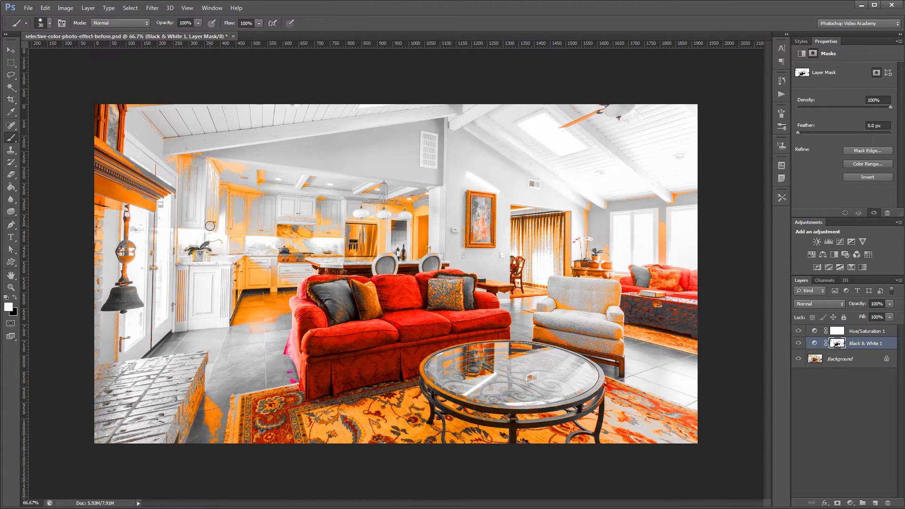
{"action": "key", "text": "bracketright"}
{"action": "key", "text": "bracketright"}
{"action": "key", "text": "bracketright"}
{"action": "key", "text": "bracketright"}
{"action": "key", "text": "bracketright"}
{"action": "key", "text": "bracketright"}
{"action": "key", "text": "bracketright"}
{"action": "left_click_drag", "start_coordinate": [210, 222], "coordinate": [215, 187]}
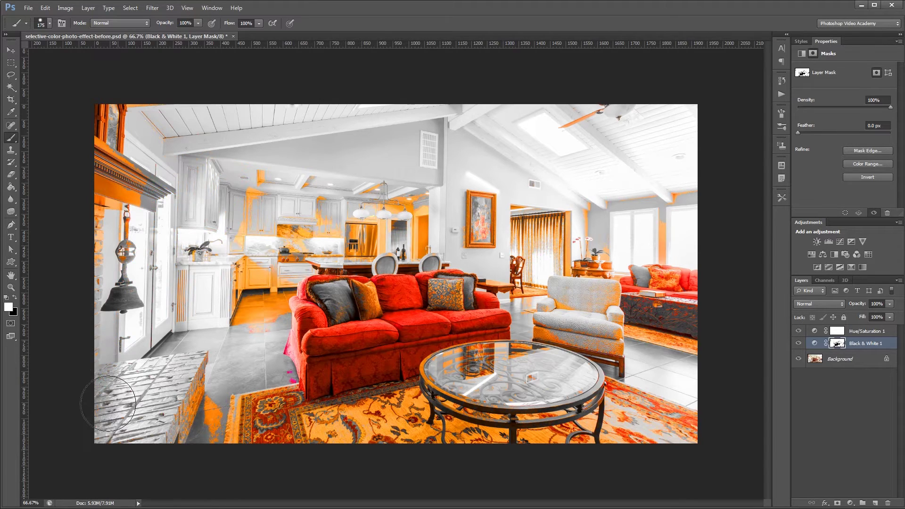
{"action": "mouse_move", "coordinate": [106, 240]}
{"action": "left_mouse_down"}
{"action": "mouse_move", "coordinate": [119, 122]}
{"action": "mouse_move", "coordinate": [144, 228]}
{"action": "left_mouse_up"}
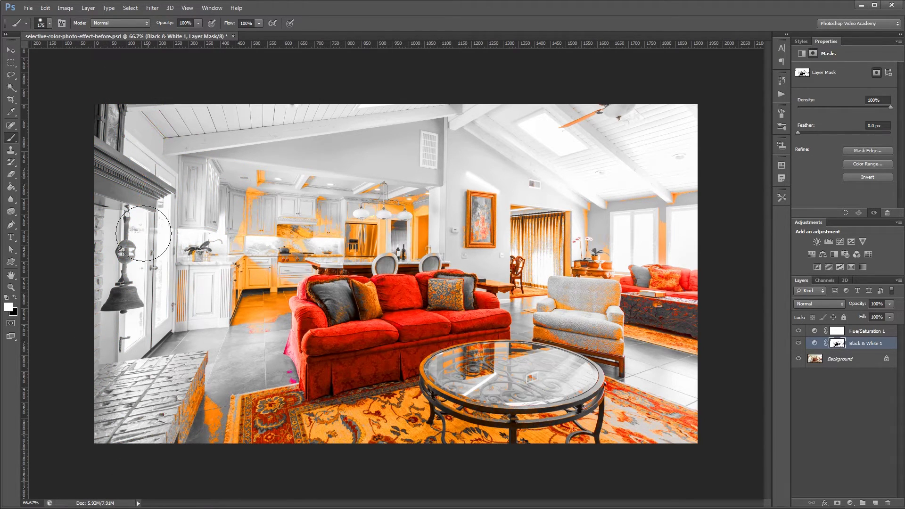
{"action": "left_click_drag", "start_coordinate": [242, 177], "coordinate": [222, 215]}
{"action": "mouse_move", "coordinate": [197, 378]}
{"action": "left_mouse_down"}
{"action": "mouse_move", "coordinate": [205, 438]}
{"action": "mouse_move", "coordinate": [269, 460]}
{"action": "mouse_move", "coordinate": [717, 430]}
{"action": "mouse_move", "coordinate": [622, 403]}
{"action": "mouse_move", "coordinate": [601, 368]}
{"action": "mouse_move", "coordinate": [668, 156]}
{"action": "mouse_move", "coordinate": [269, 205]}
{"action": "mouse_move", "coordinate": [367, 237]}
{"action": "mouse_move", "coordinate": [474, 410]}
{"action": "mouse_move", "coordinate": [256, 386]}
{"action": "left_mouse_up"}
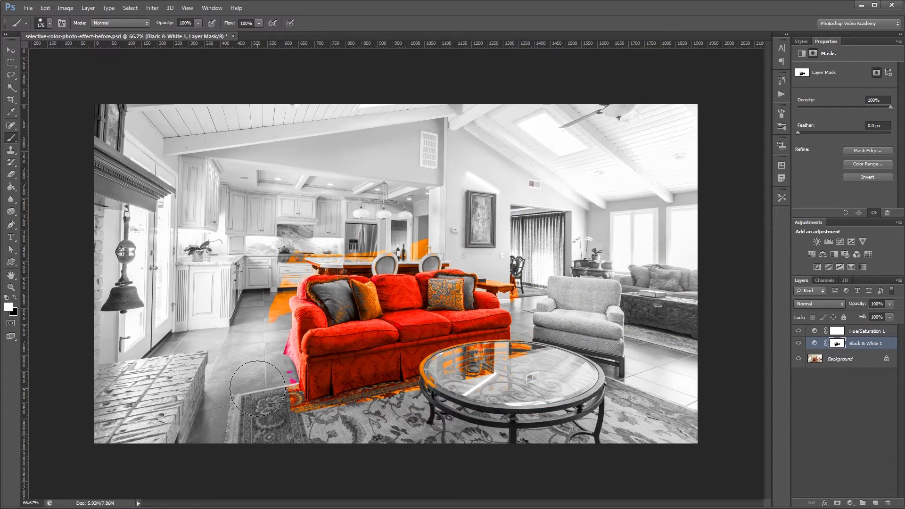
{"action": "scroll", "coordinate": [488, 416], "scroll_direction": "up", "scroll_amount": 3, "text": "alt"}
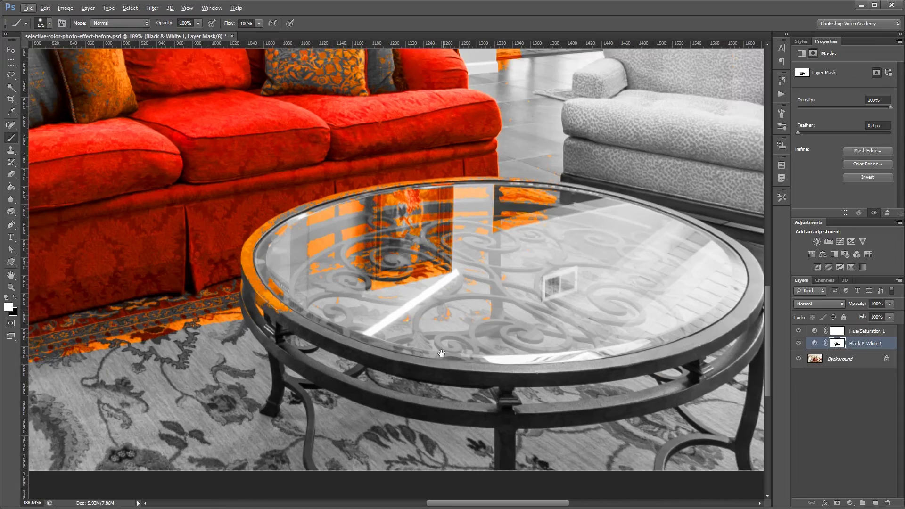
- Paint out the orange strip along the rug and the spill on the floor and cabinets
{"action": "mouse_move", "coordinate": [532, 429]}
{"action": "left_mouse_down"}
{"action": "mouse_move", "coordinate": [427, 312]}
{"action": "mouse_move", "coordinate": [247, 226]}
{"action": "left_mouse_up"}
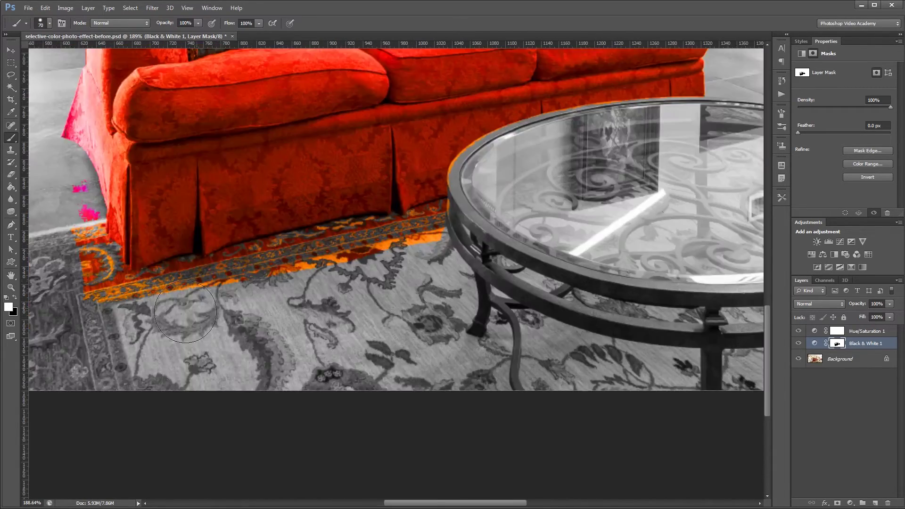
{"action": "left_click_drag", "start_coordinate": [185, 314], "coordinate": [302, 297]}
{"action": "mouse_move", "coordinate": [205, 297]}
{"action": "left_mouse_down"}
{"action": "mouse_move", "coordinate": [410, 269]}
{"action": "mouse_move", "coordinate": [474, 240]}
{"action": "left_mouse_up"}
{"action": "mouse_move", "coordinate": [71, 85]}
{"action": "left_mouse_down"}
{"action": "mouse_move", "coordinate": [224, 277]}
{"action": "mouse_move", "coordinate": [304, 141]}
{"action": "left_mouse_up"}
{"action": "left_click_drag", "start_coordinate": [238, 174], "coordinate": [145, 252]}
- With a smaller brush, paint out the orange near the table leg and on the left pillow's fringe
{"action": "mouse_move", "coordinate": [737, 255]}
{"action": "left_mouse_down"}
{"action": "mouse_move", "coordinate": [549, 262]}
{"action": "mouse_move", "coordinate": [587, 312]}
{"action": "left_mouse_up"}
{"action": "key", "text": "bracketleft"}
{"action": "key", "text": "bracketleft"}
{"action": "key", "text": "bracketleft"}
{"action": "mouse_move", "coordinate": [401, 349]}
{"action": "left_mouse_down"}
{"action": "mouse_move", "coordinate": [499, 281]}
{"action": "mouse_move", "coordinate": [470, 288]}
{"action": "mouse_move", "coordinate": [488, 220]}
{"action": "mouse_move", "coordinate": [508, 289]}
{"action": "mouse_move", "coordinate": [551, 290]}
{"action": "mouse_move", "coordinate": [526, 244]}
{"action": "mouse_move", "coordinate": [546, 241]}
{"action": "mouse_move", "coordinate": [544, 209]}
{"action": "mouse_move", "coordinate": [578, 209]}
{"action": "mouse_move", "coordinate": [572, 283]}
{"action": "mouse_move", "coordinate": [566, 268]}
{"action": "left_mouse_up"}
{"action": "key", "text": "bracketleft"}
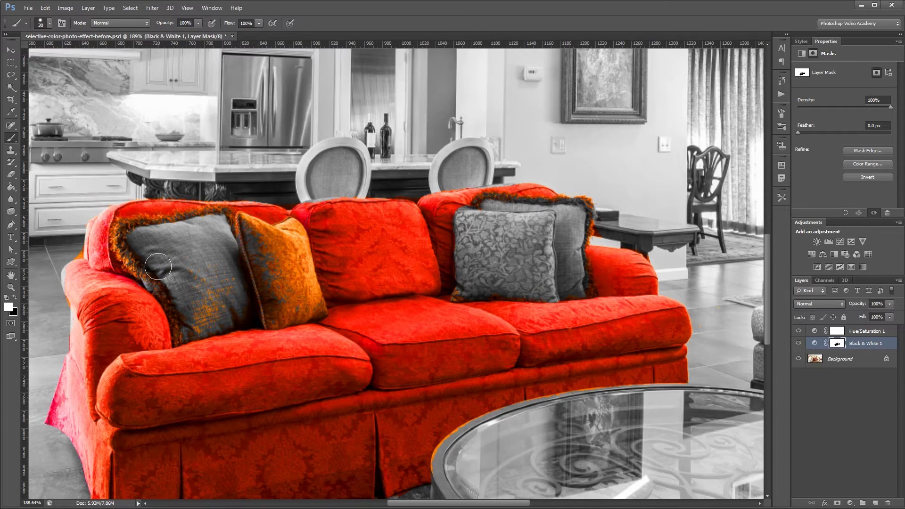
{"action": "mouse_move", "coordinate": [159, 266]}
{"action": "left_mouse_down"}
{"action": "mouse_move", "coordinate": [220, 217]}
{"action": "mouse_move", "coordinate": [222, 308]}
{"action": "mouse_move", "coordinate": [257, 234]}
{"action": "mouse_move", "coordinate": [297, 269]}
{"action": "mouse_move", "coordinate": [278, 313]}
{"action": "mouse_move", "coordinate": [258, 262]}
{"action": "left_mouse_up"}
{"action": "scroll", "coordinate": [258, 262], "scroll_direction": "down", "scroll_amount": 2, "text": "alt"}
{"action": "scroll", "coordinate": [283, 276], "scroll_direction": "down", "scroll_amount": 2, "text": "alt"}
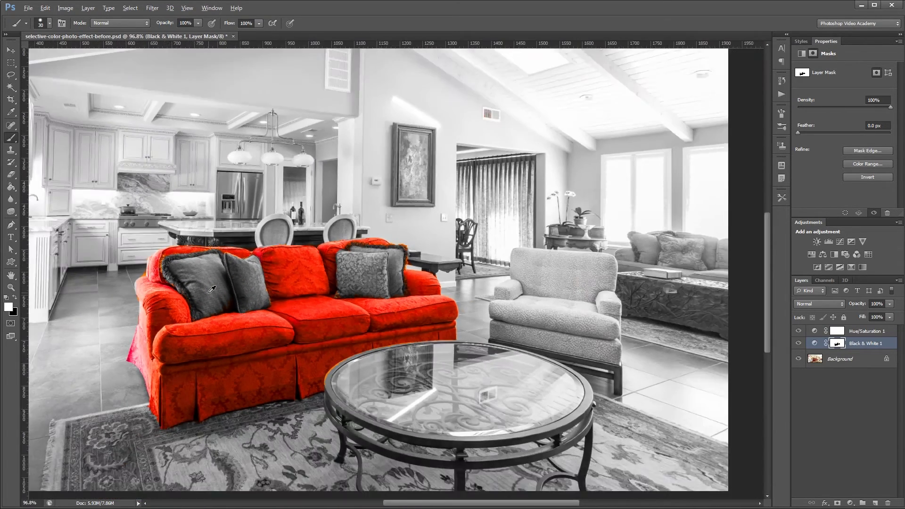
{"action": "scroll", "coordinate": [301, 287], "scroll_direction": "down", "scroll_amount": 1, "text": "alt"}
{"action": "scroll", "coordinate": [300, 288], "scroll_direction": "down", "scroll_amount": 1}
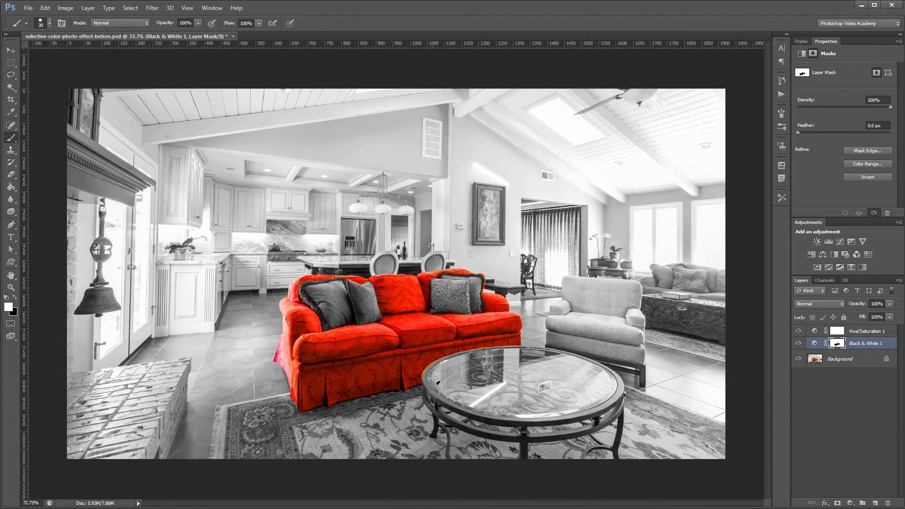
{"action": "scroll", "coordinate": [436, 384], "scroll_direction": "up", "scroll_amount": 1}
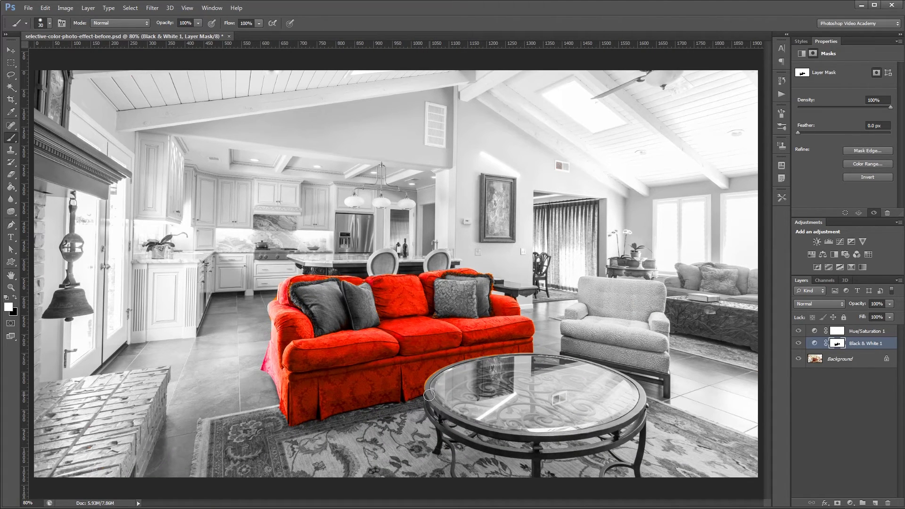
- Hide Hue/Saturation 1 to compare the muted sofa, then show it again
{"action": "left_click", "coordinate": [798, 330]}
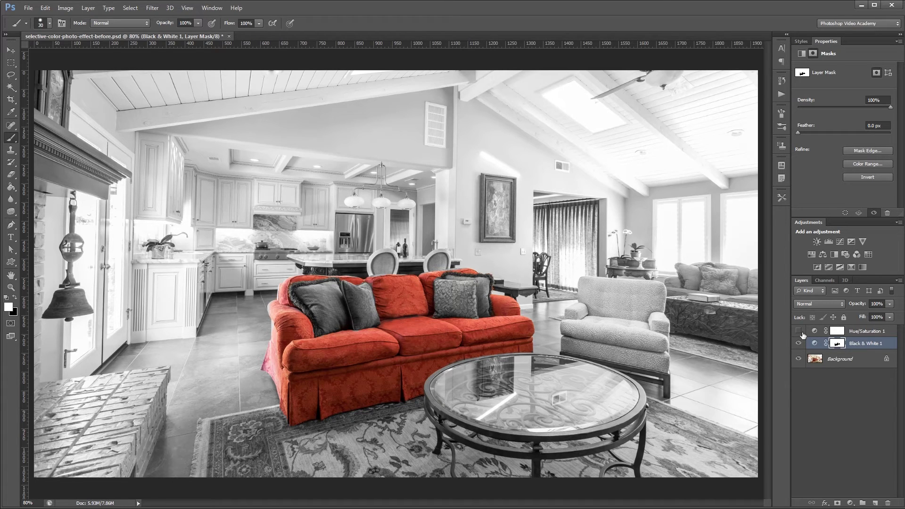
{"action": "left_click", "coordinate": [799, 329]}
- Set Hue/Saturation 1 to Hue -143 and Saturation -44
{"action": "left_click", "coordinate": [866, 330]}
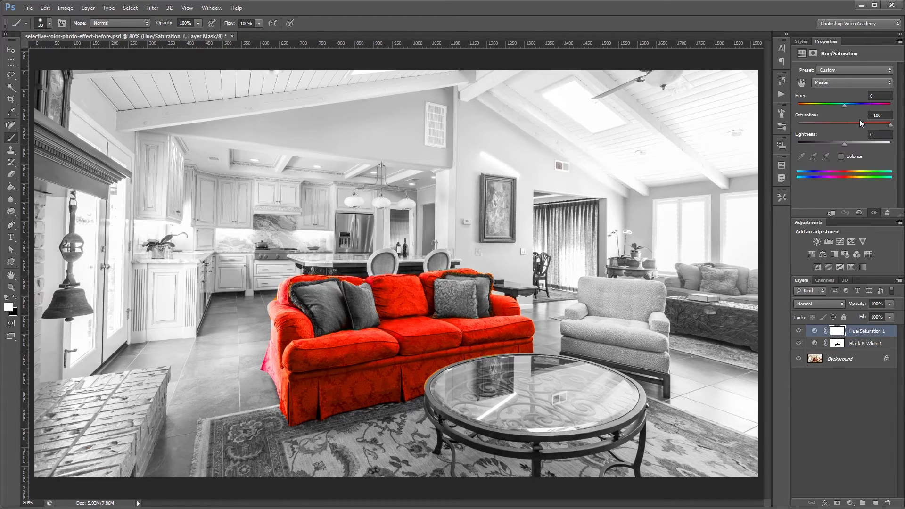
{"action": "double_click", "coordinate": [888, 115]}
{"action": "type", "text": "0"}
{"action": "left_click_drag", "start_coordinate": [844, 105], "coordinate": [805, 116]}
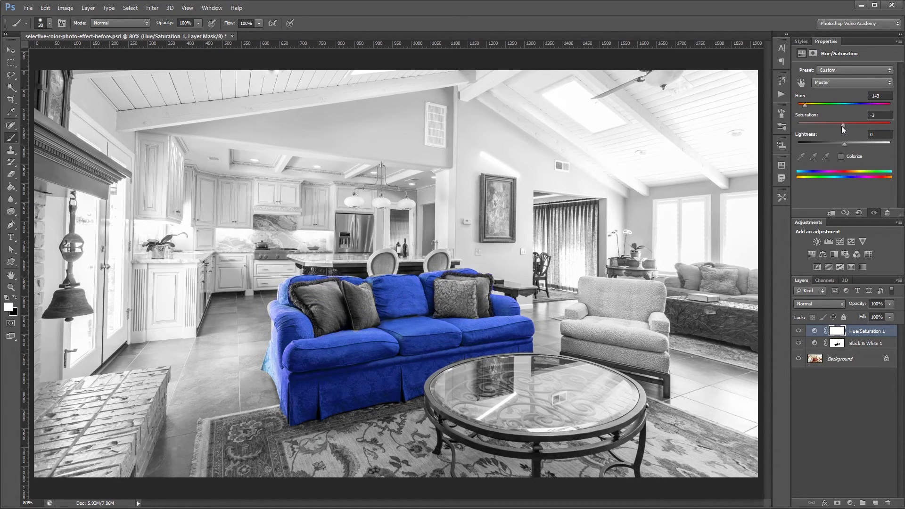
{"action": "left_click_drag", "start_coordinate": [845, 124], "coordinate": [830, 127]}
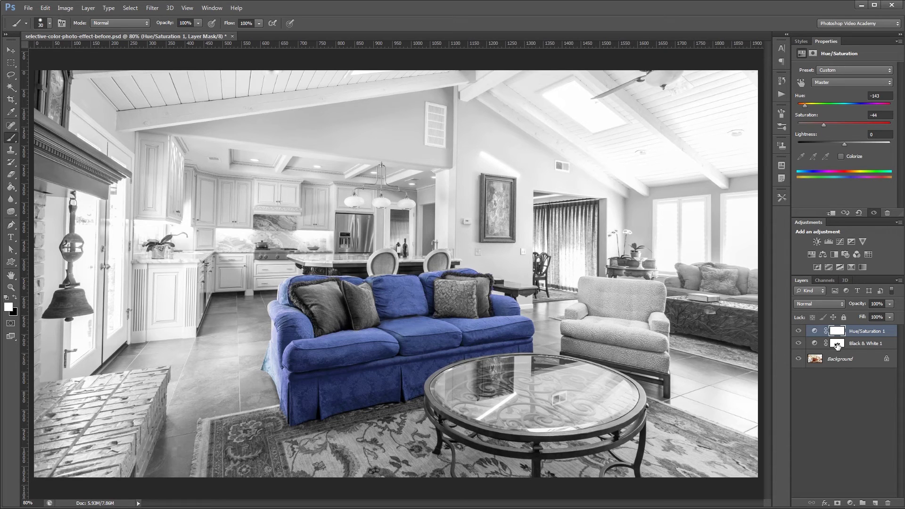
{"action": "left_click_drag", "start_coordinate": [837, 344], "coordinate": [838, 346]}
- Load the sofa selection from the mask, then apply a 1-pixel Gaussian Blur to the Black & White mask
{"action": "left_click", "coordinate": [837, 347], "text": "ctrl"}
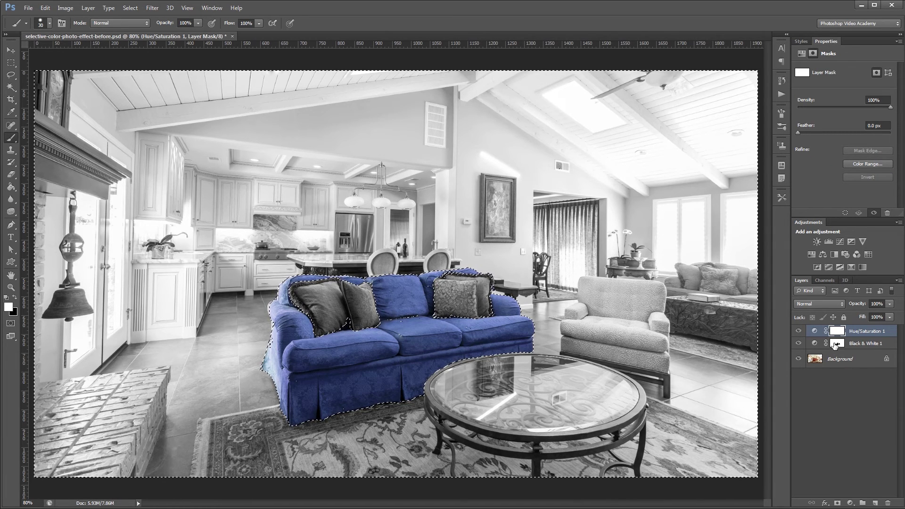
{"action": "left_click", "coordinate": [838, 344]}
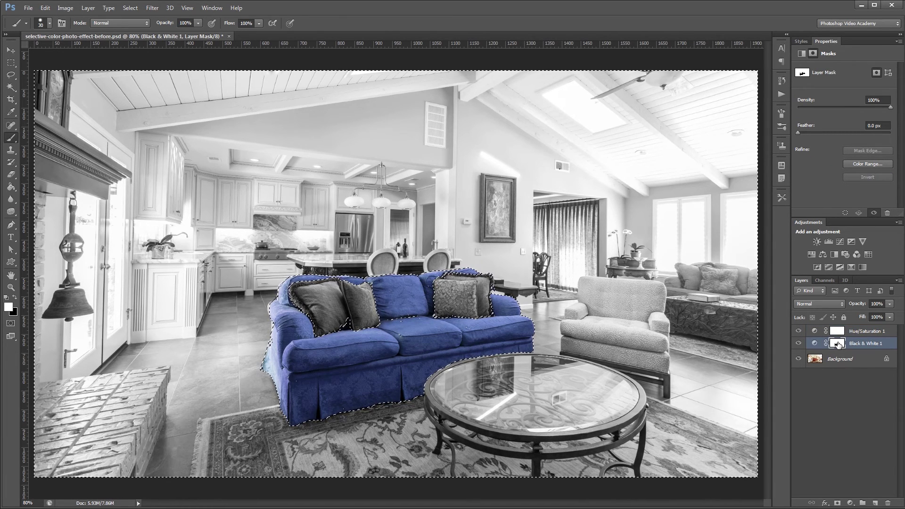
{"action": "left_click", "coordinate": [153, 9]}
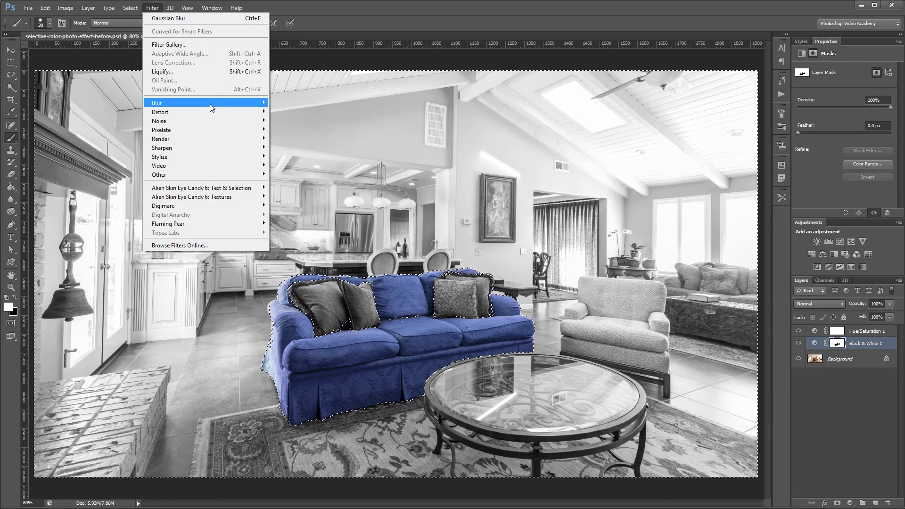
{"action": "mouse_move", "coordinate": [184, 104]}
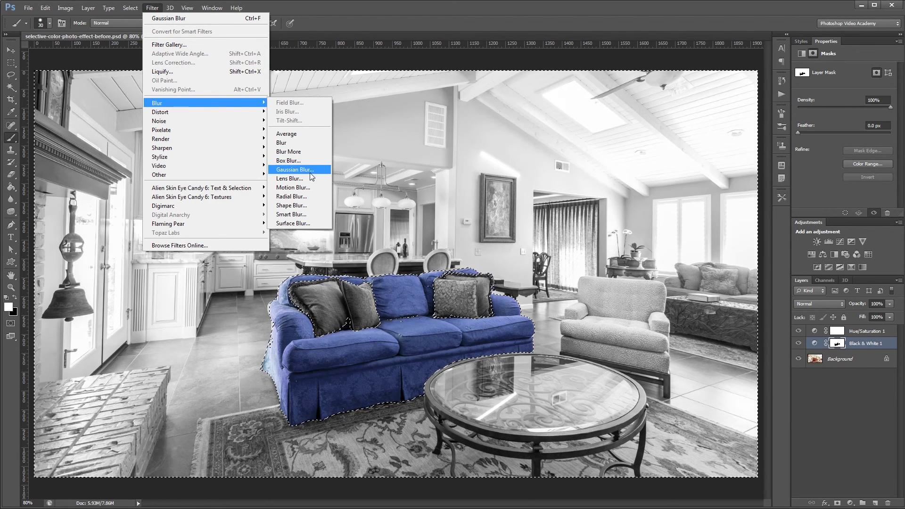
{"action": "left_click", "coordinate": [310, 173]}
{"action": "type", "text": "1"}
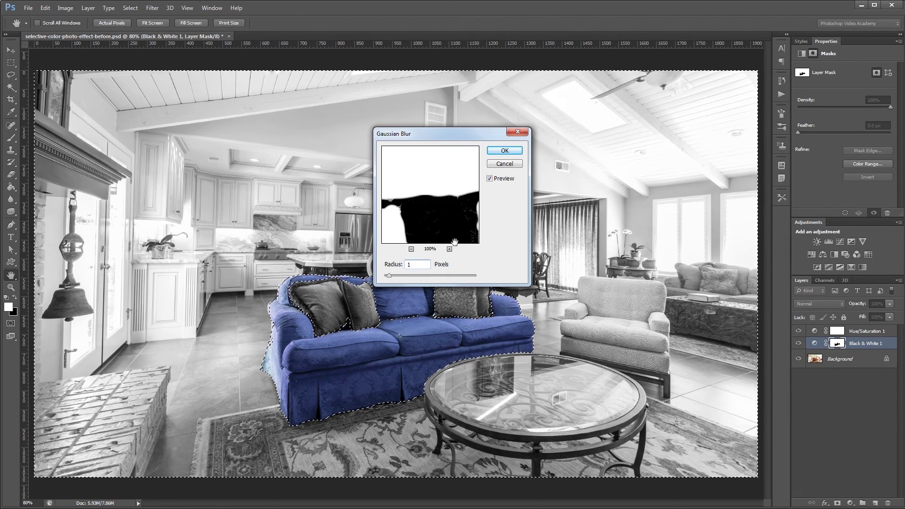
{"action": "left_click", "coordinate": [503, 151]}
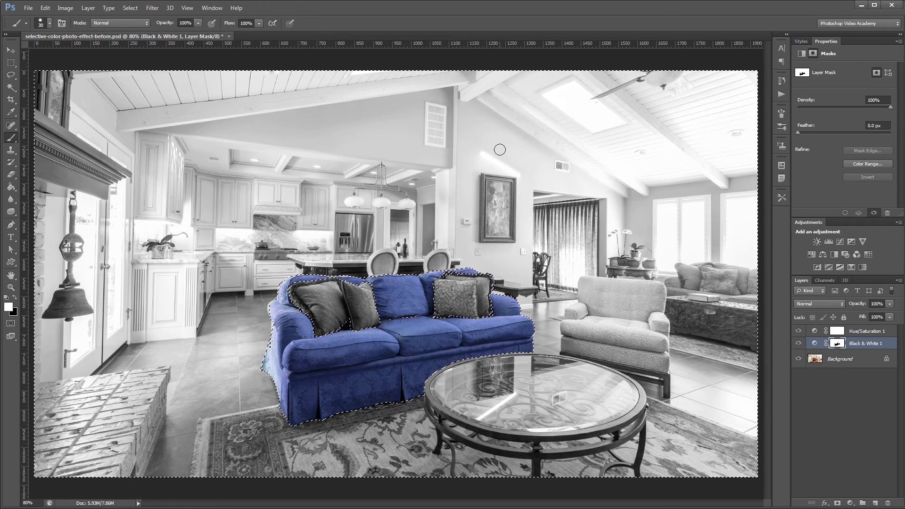
- Drop the sofa selection, switch to the Move tool, and leave no layer selected
{"action": "key", "text": "ctrl+d"}
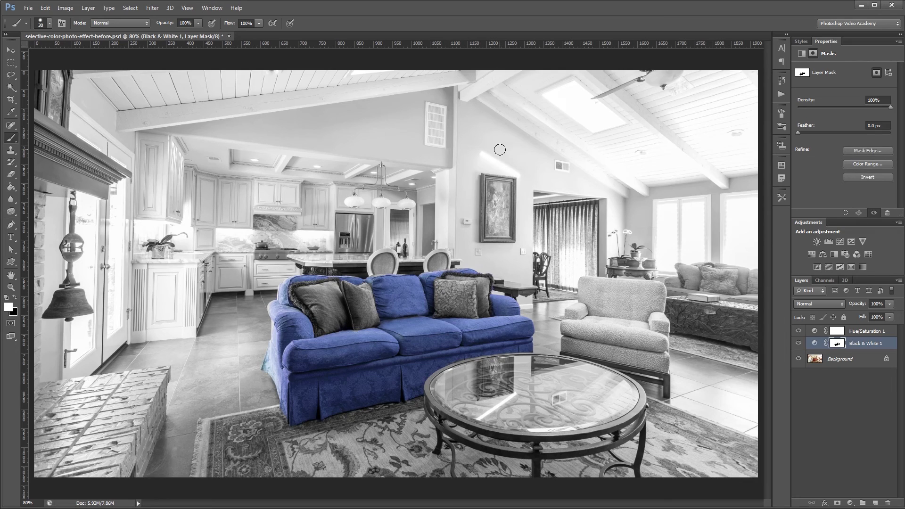
{"action": "key", "text": "v"}
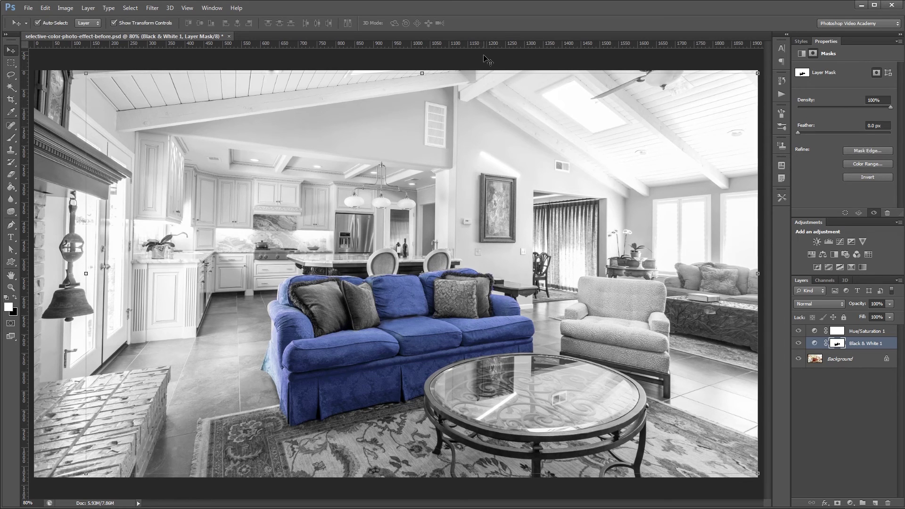
{"action": "left_click", "coordinate": [485, 60]}
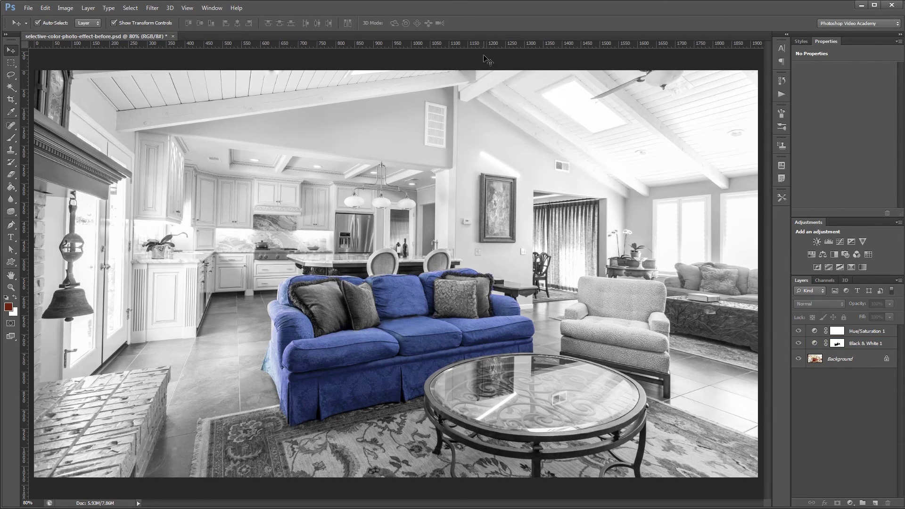